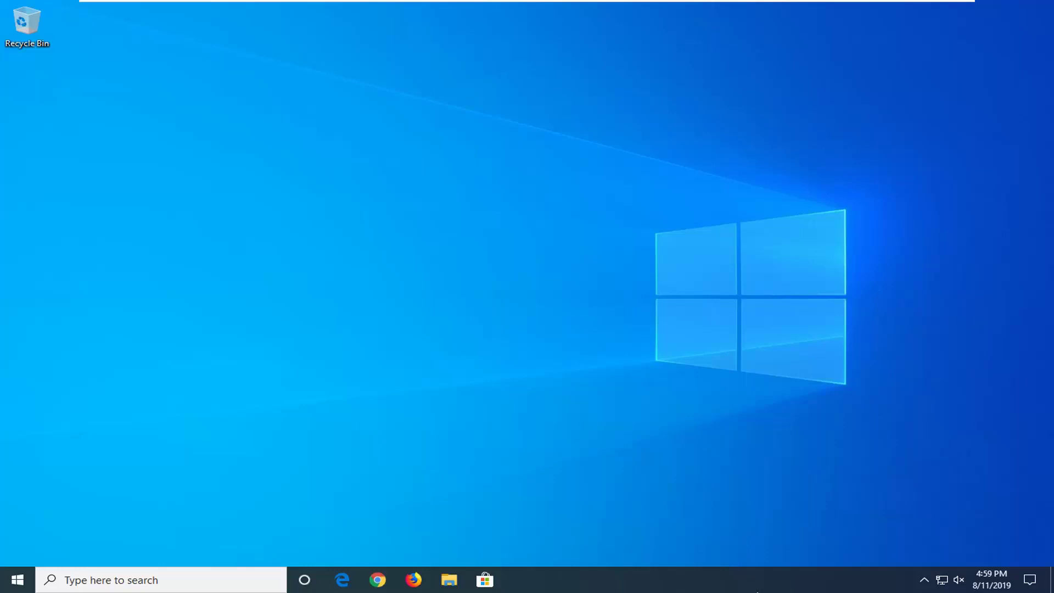
Launch Task Manager from the taskbar menu and show its Services list
{"action": "right_click", "coordinate": [745, 583]}
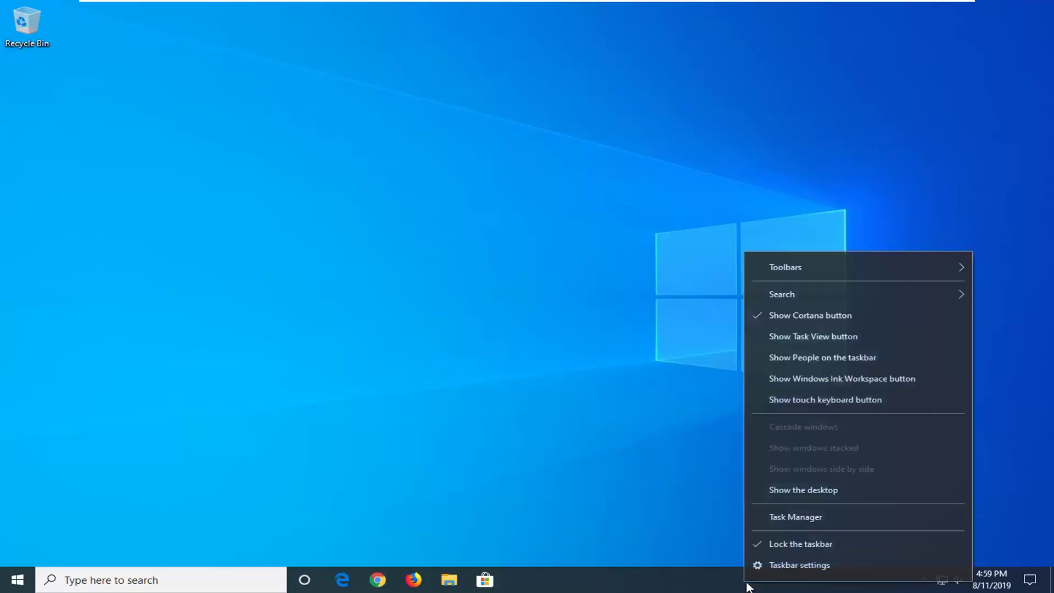
{"action": "left_click", "coordinate": [783, 518]}
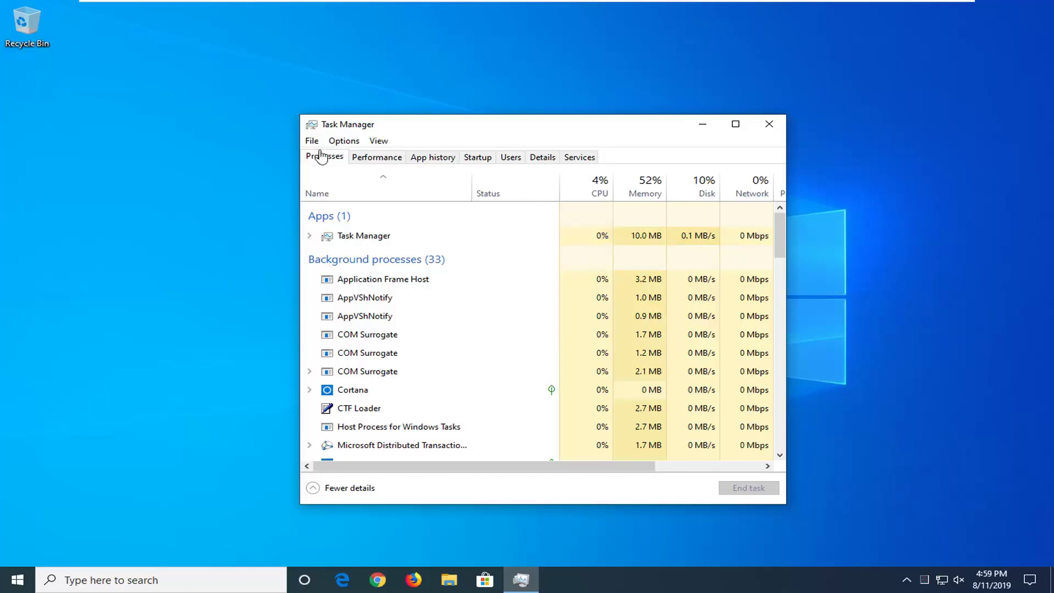
{"action": "left_click", "coordinate": [579, 157]}
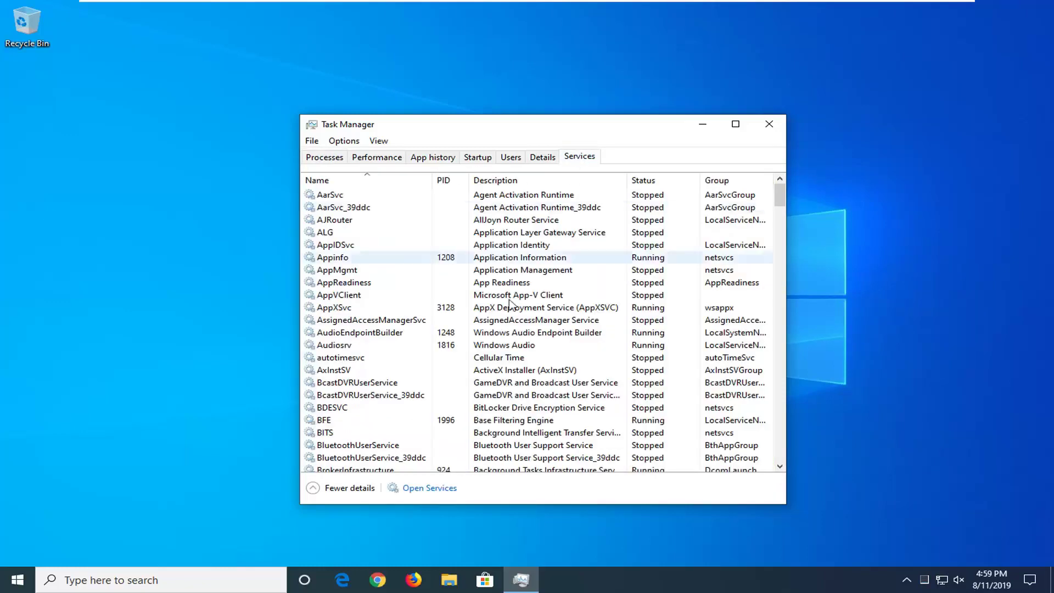
Open the full Services console and select the Windows Search service
{"action": "left_click", "coordinate": [427, 491]}
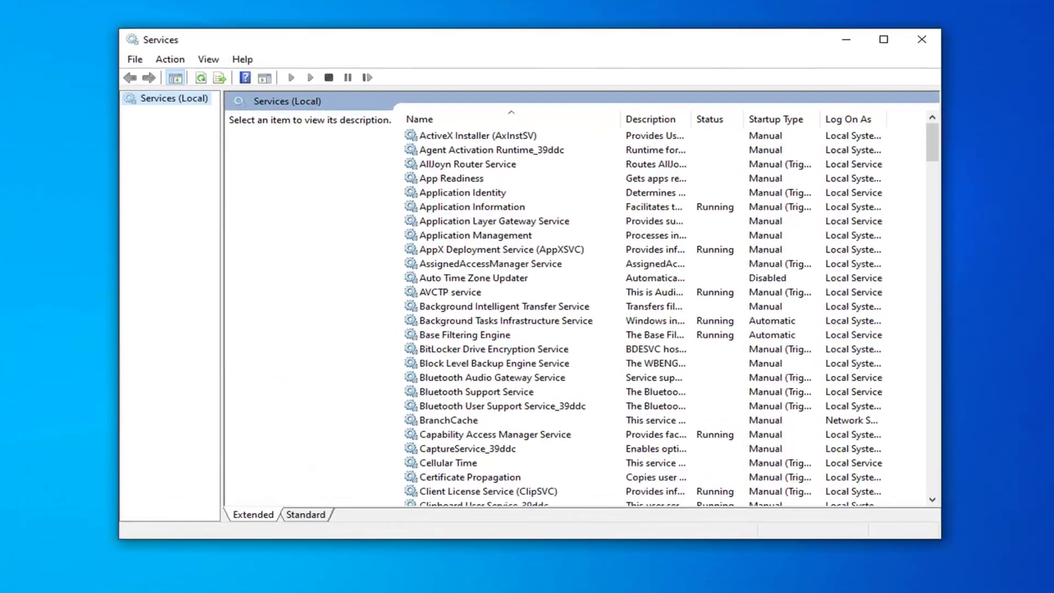
{"action": "scroll", "coordinate": [546, 396], "scroll_direction": "down", "scroll_amount": 1}
{"action": "scroll", "coordinate": [400, 387], "scroll_direction": "down", "scroll_amount": 15}
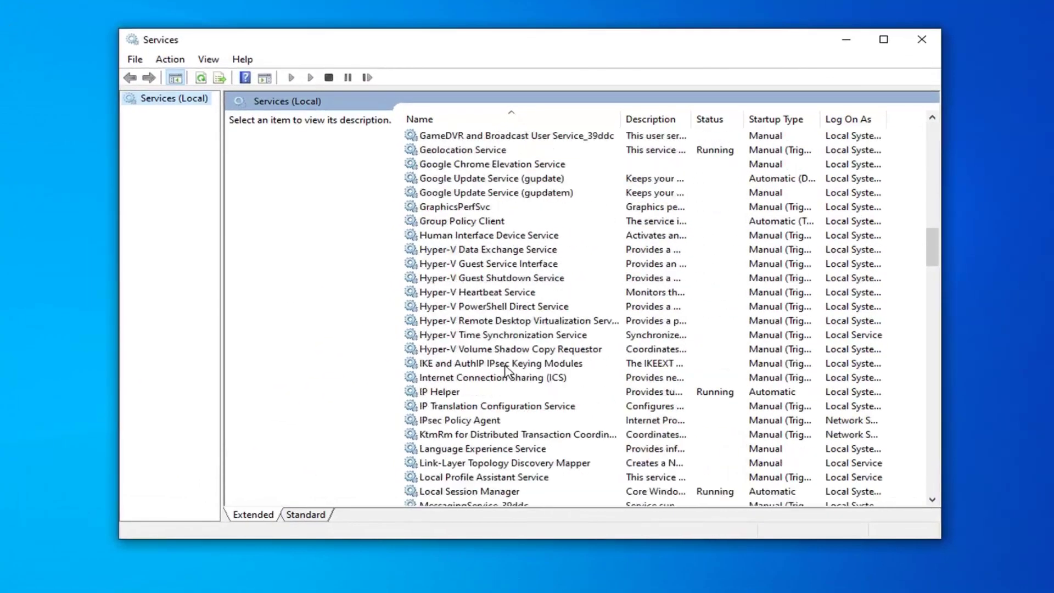
{"action": "scroll", "coordinate": [376, 371], "scroll_direction": "down", "scroll_amount": 15}
{"action": "scroll", "coordinate": [505, 368], "scroll_direction": "down", "scroll_amount": 15}
{"action": "scroll", "coordinate": [506, 373], "scroll_direction": "down", "scroll_amount": 10}
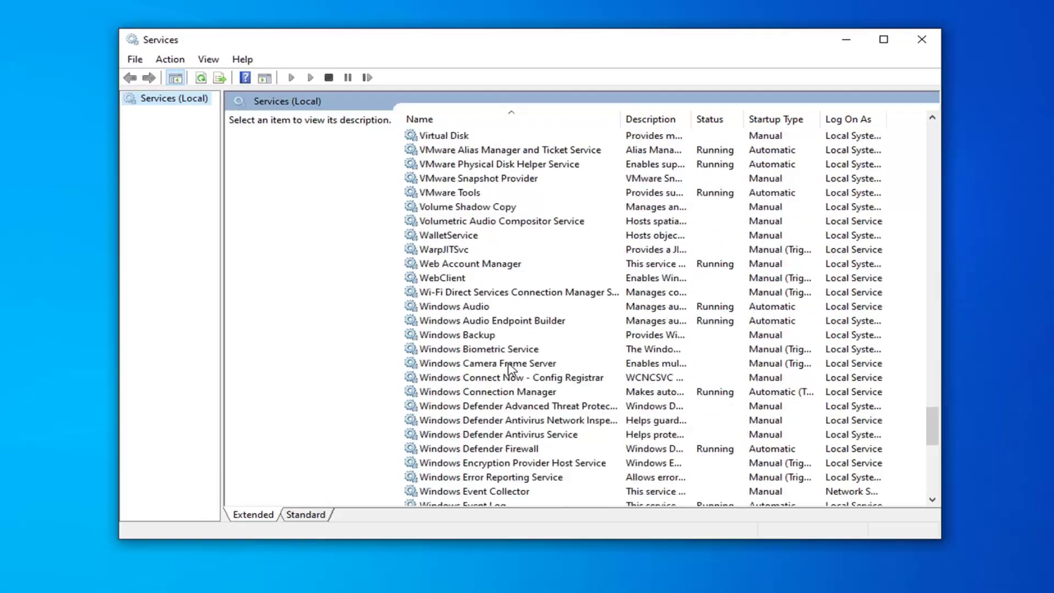
{"action": "scroll", "coordinate": [505, 381], "scroll_direction": "down", "scroll_amount": 5}
{"action": "scroll", "coordinate": [502, 391], "scroll_direction": "down", "scroll_amount": 4}
{"action": "scroll", "coordinate": [490, 379], "scroll_direction": "down", "scroll_amount": 1}
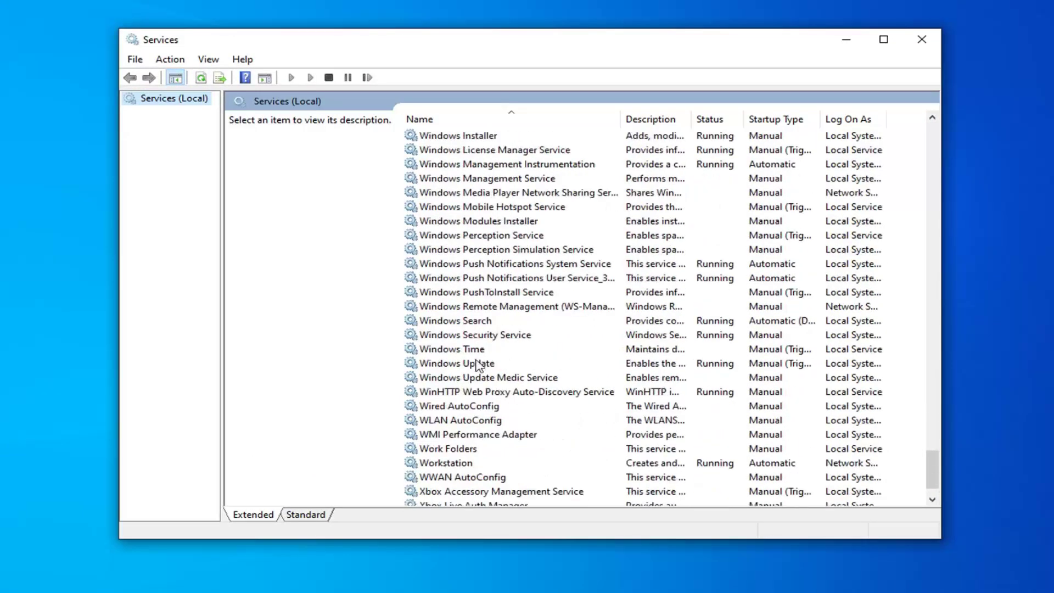
{"action": "left_click", "coordinate": [471, 323]}
Set Windows Search startup to Automatic (Delayed Start), apply it, and close the Services console
{"action": "double_click", "coordinate": [472, 324]}
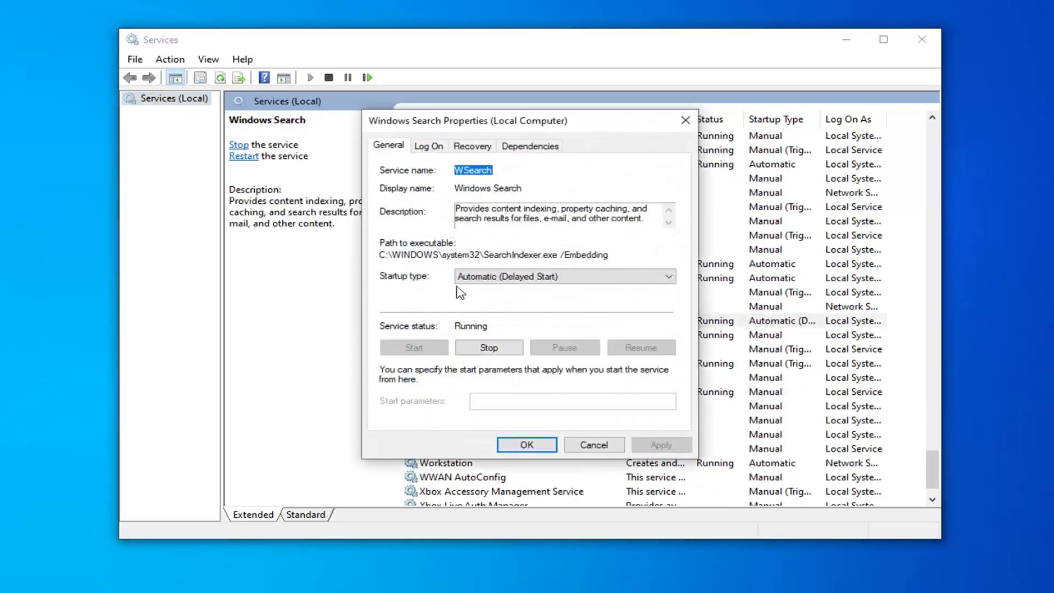
{"action": "left_click", "coordinate": [508, 277]}
{"action": "left_click", "coordinate": [490, 297]}
{"action": "left_click", "coordinate": [499, 278]}
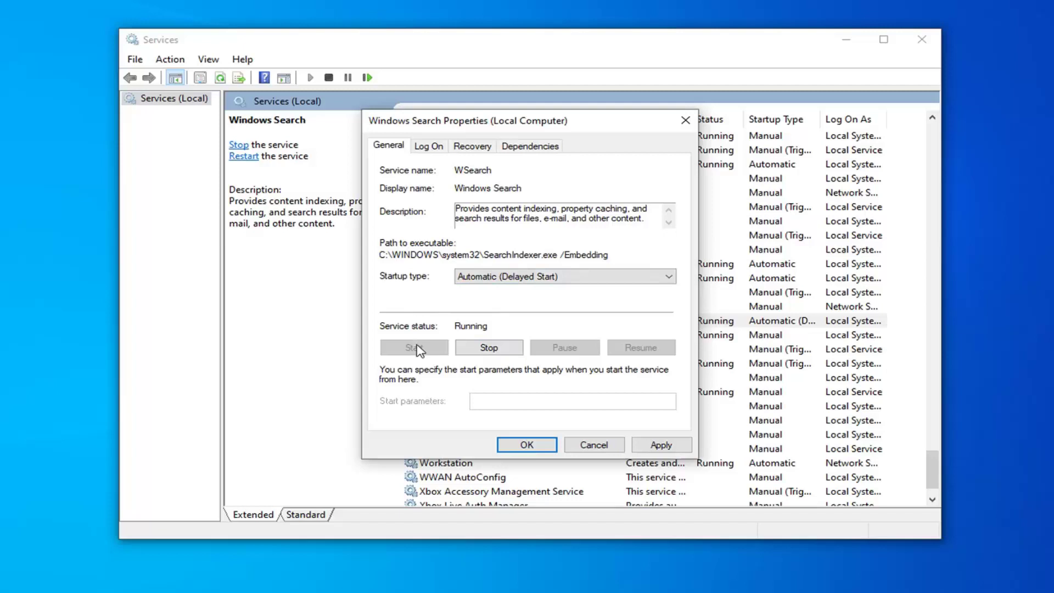
{"action": "left_click", "coordinate": [662, 445]}
{"action": "left_click", "coordinate": [527, 445]}
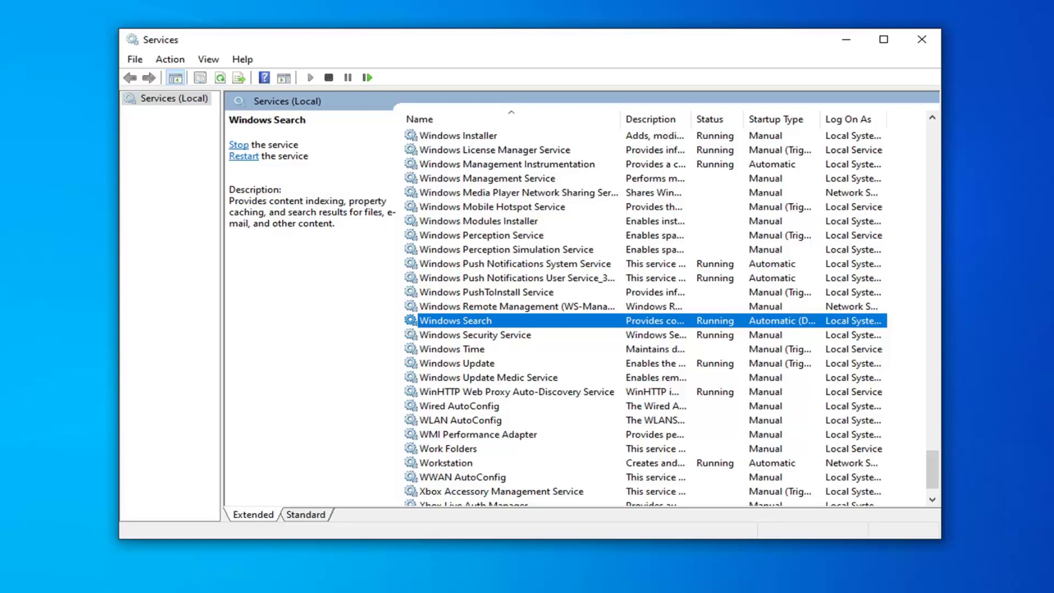
{"action": "left_click", "coordinate": [928, 45]}
{"action": "left_click", "coordinate": [925, 39]}
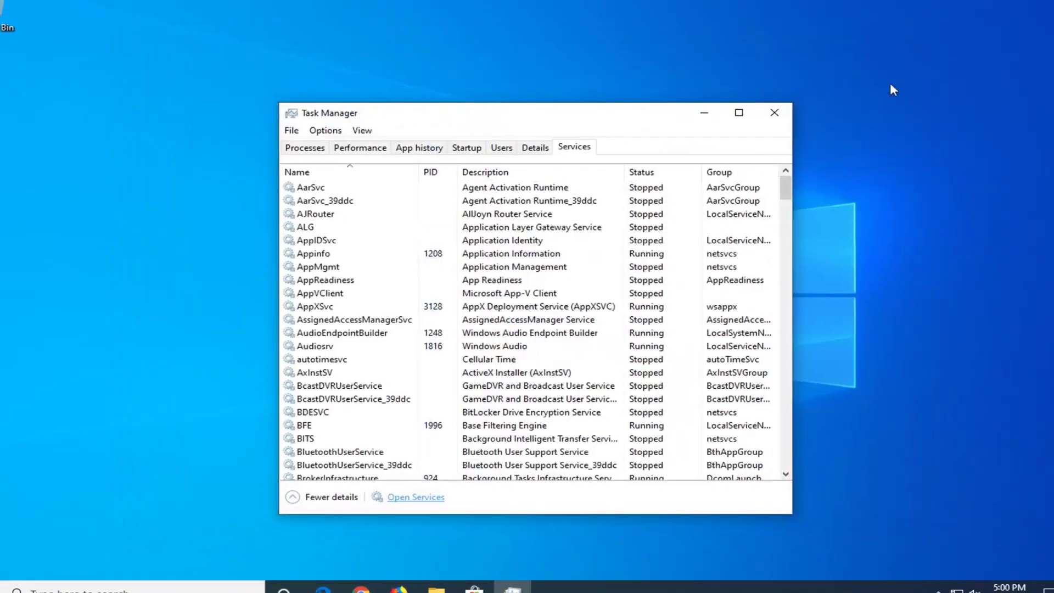
Close Task Manager and reach Control Panel through File Explorer's address bar
{"action": "left_click", "coordinate": [769, 123]}
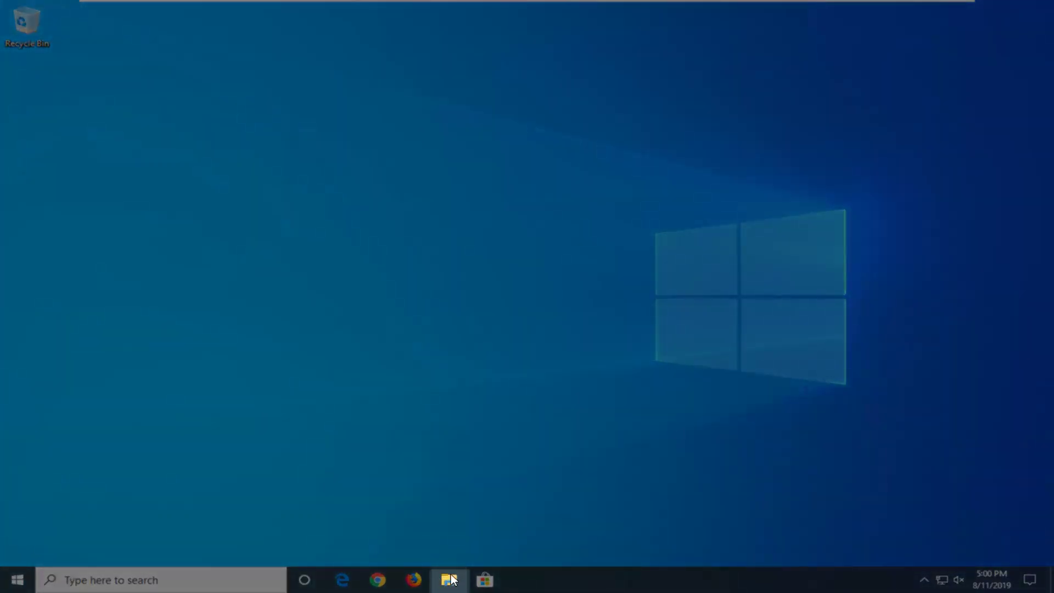
{"action": "left_click", "coordinate": [451, 580]}
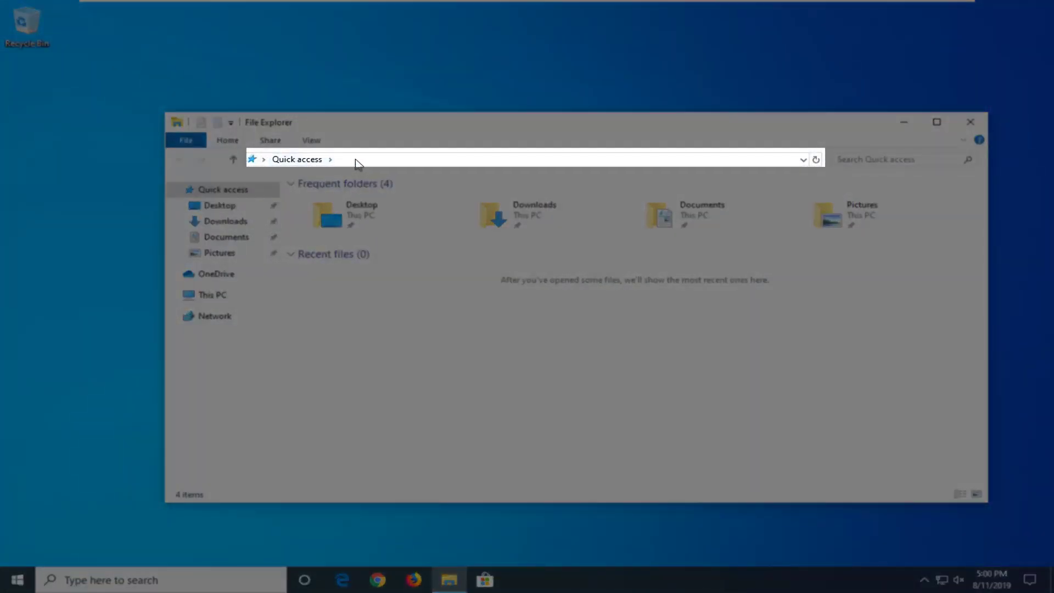
{"action": "left_click", "coordinate": [356, 163]}
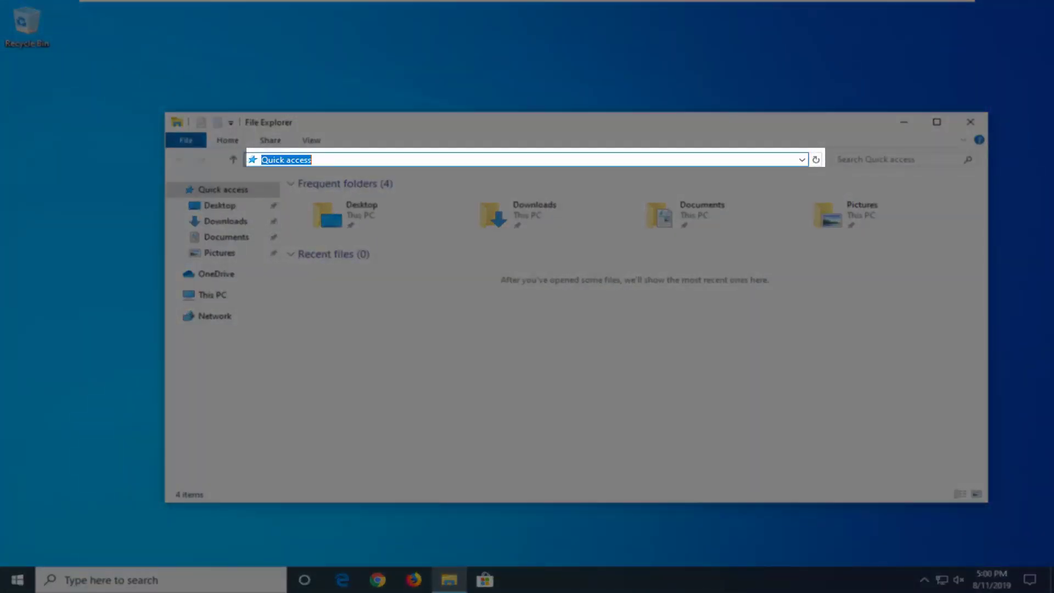
{"action": "key", "text": "BackSpace"}
{"action": "type", "text": "Cont"}
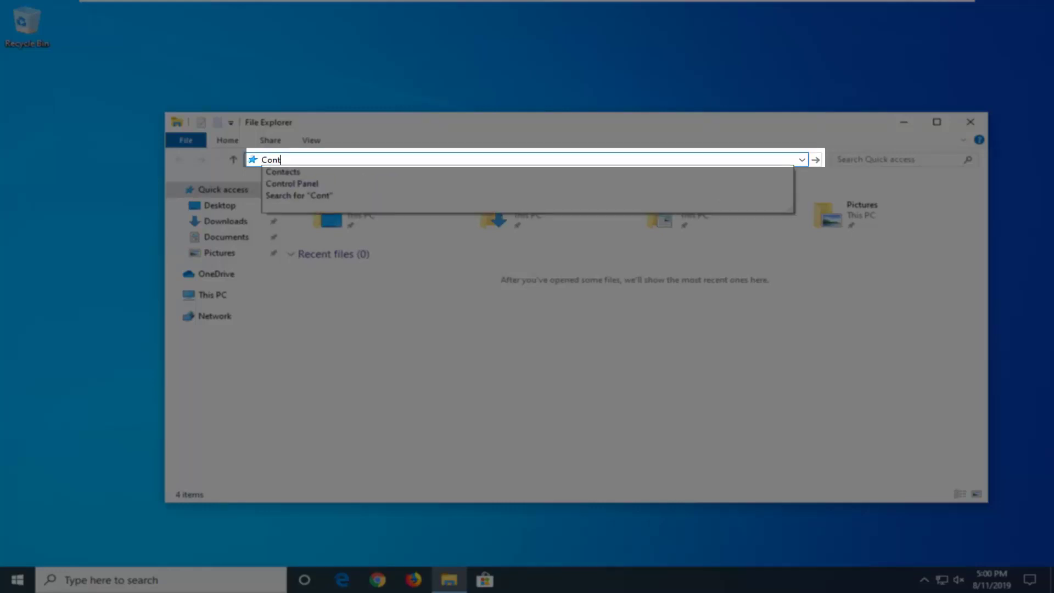
{"action": "type", "text": "rol"}
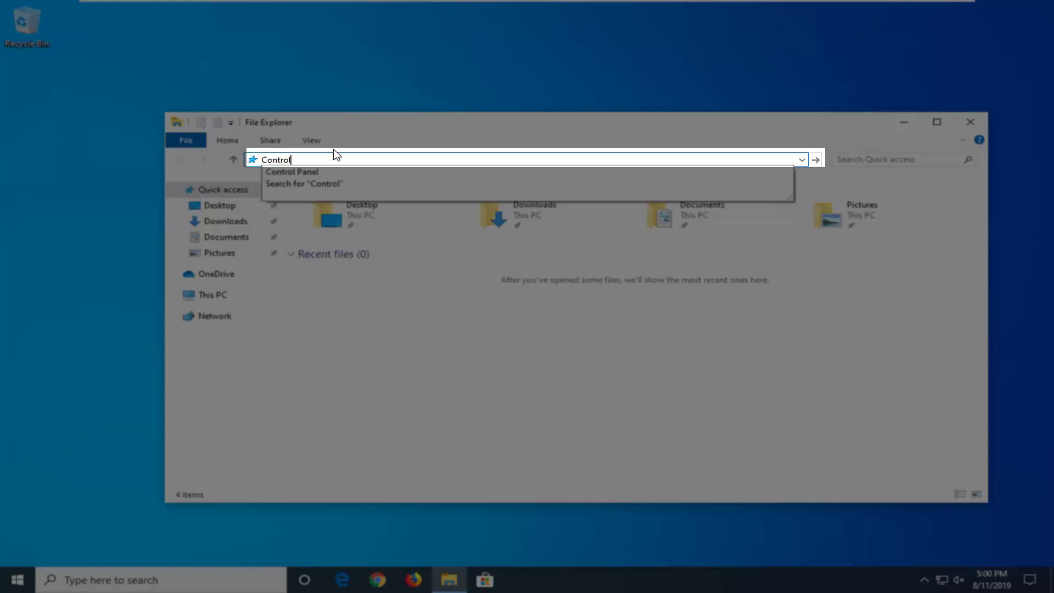
{"action": "left_click", "coordinate": [297, 173]}
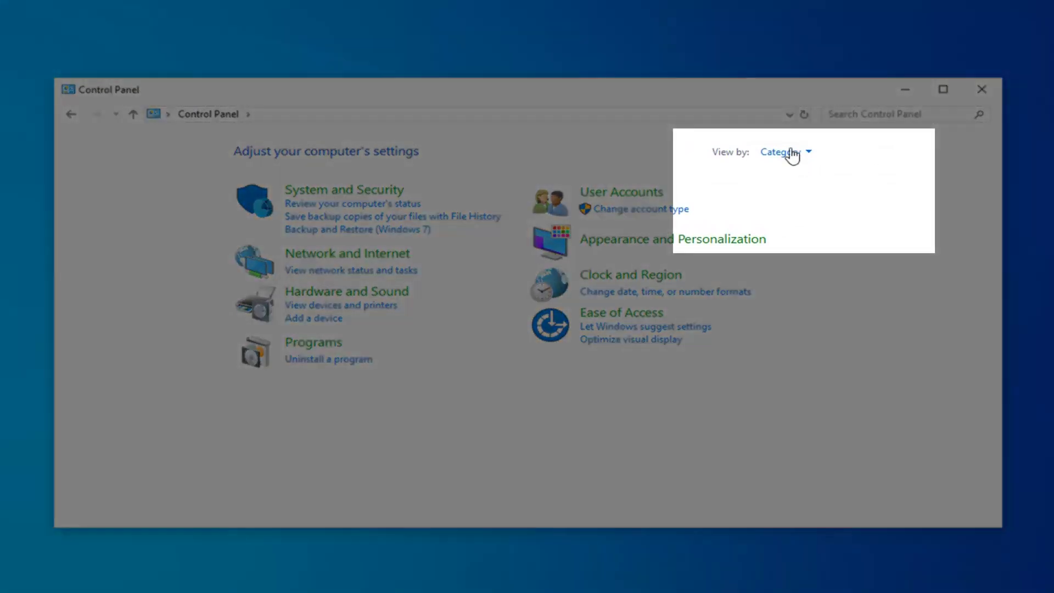
Switch Control Panel's View by setting to Large icons
{"action": "left_click", "coordinate": [786, 157]}
{"action": "left_click", "coordinate": [805, 194]}
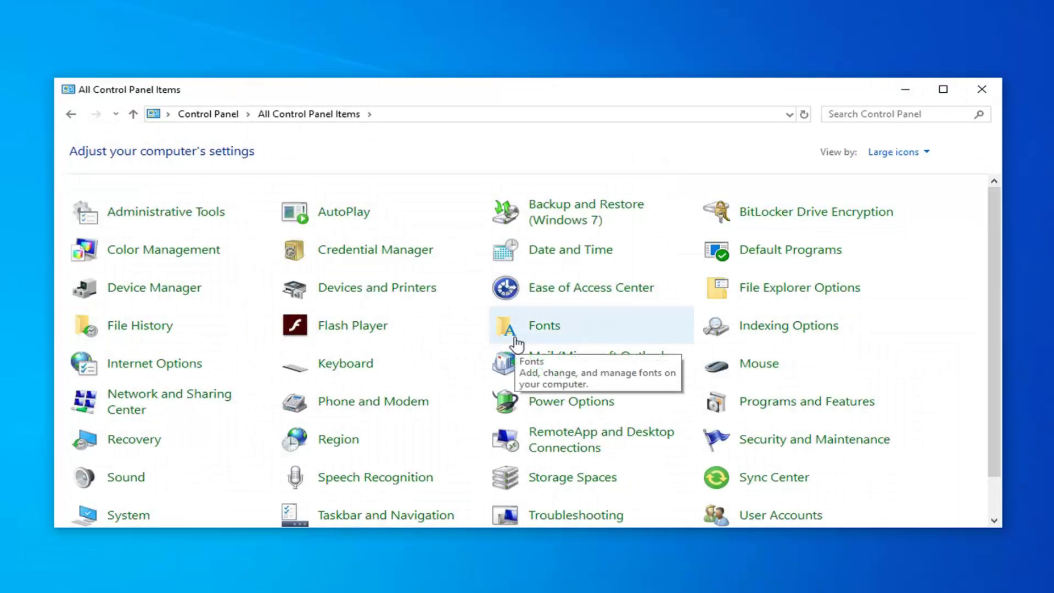
Choose Rebuild for the search index in Indexing Options' Advanced settings
{"action": "left_click", "coordinate": [790, 331]}
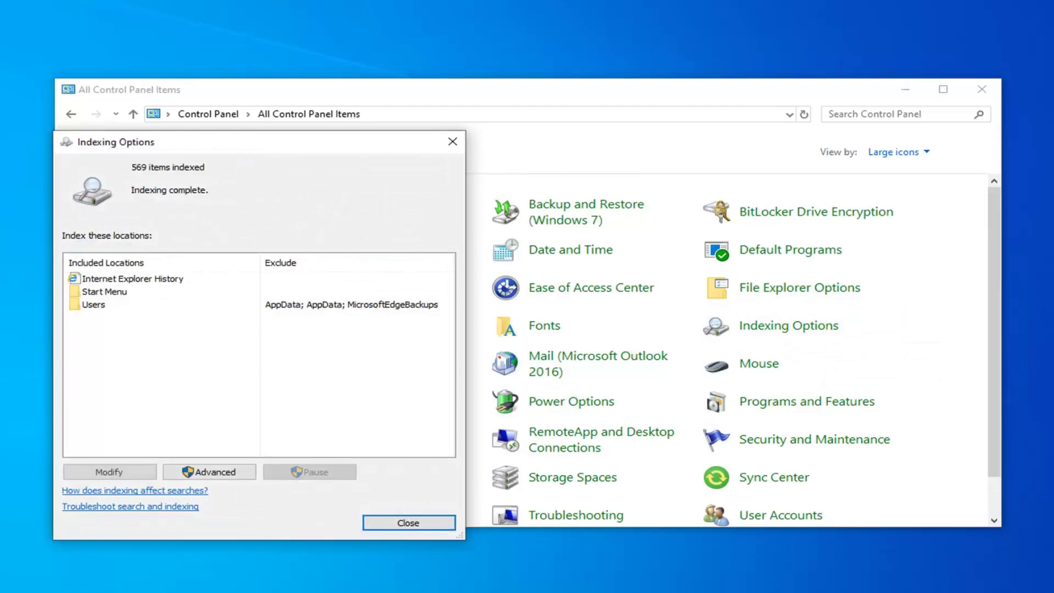
{"action": "left_click_drag", "start_coordinate": [305, 145], "coordinate": [455, 99]}
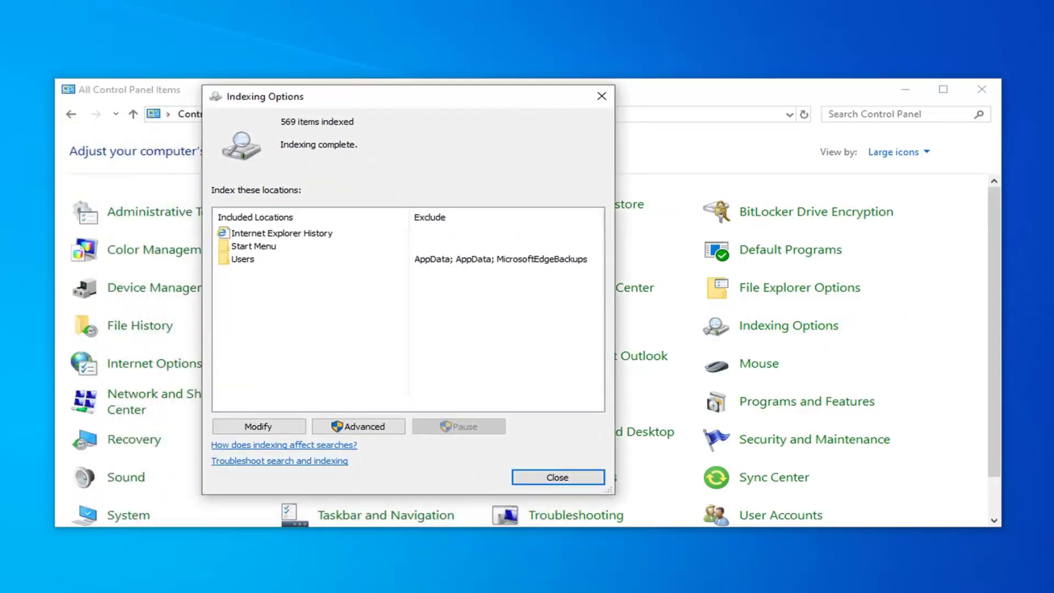
{"action": "left_click", "coordinate": [360, 428]}
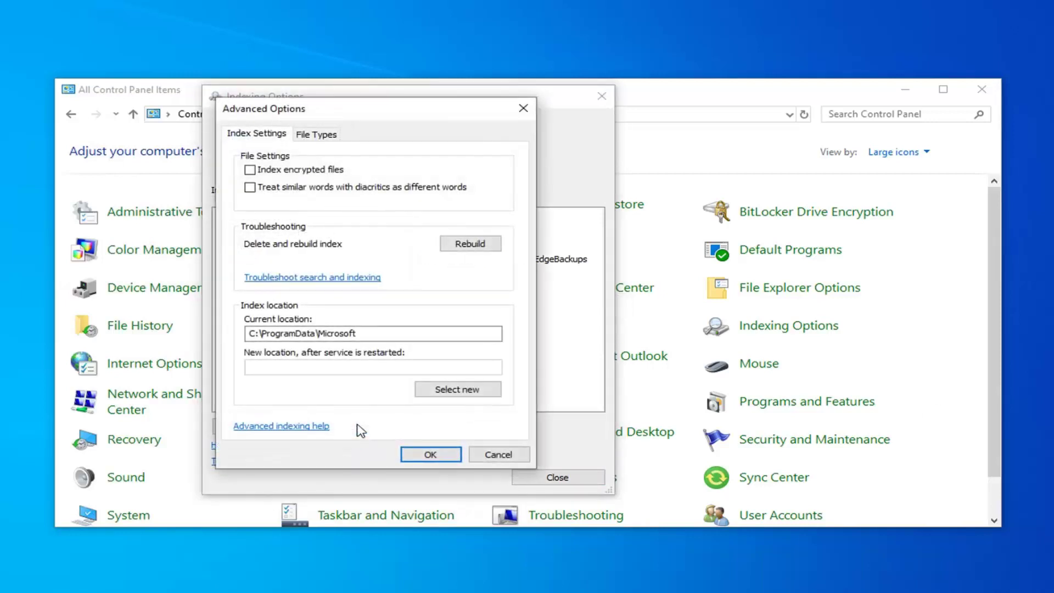
{"action": "left_click", "coordinate": [470, 245]}
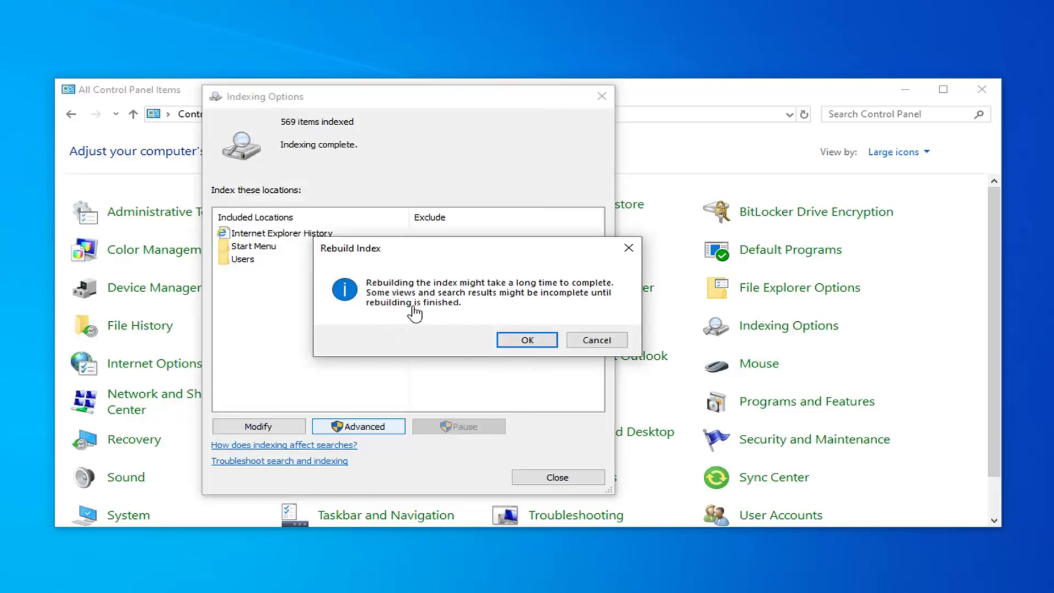
Confirm the rebuild, close Indexing Options once 566 items are indexed, and close Control Panel
{"action": "left_click", "coordinate": [519, 342]}
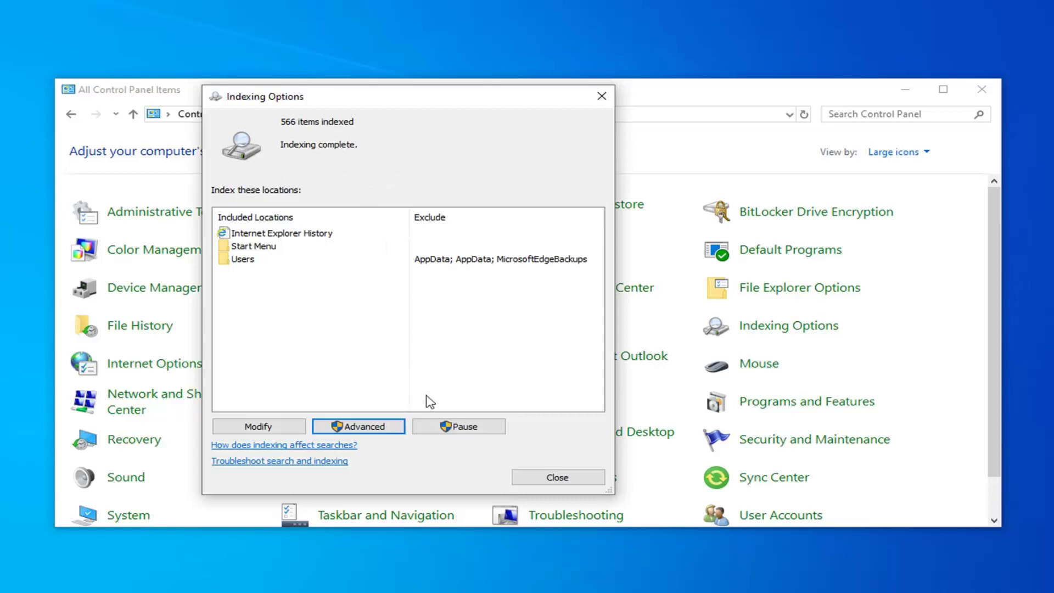
{"action": "left_click", "coordinate": [544, 478]}
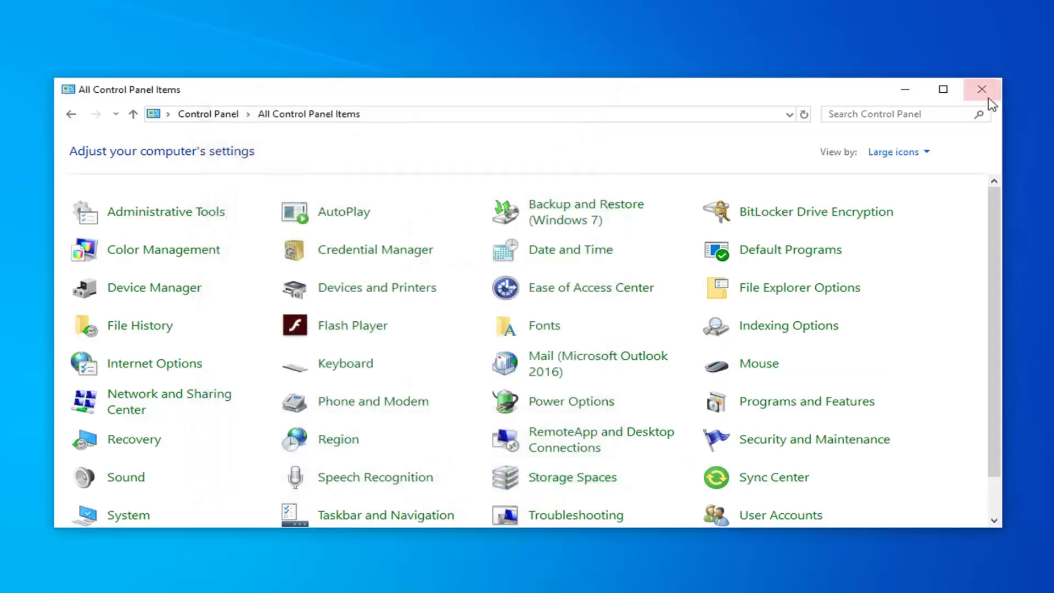
{"action": "left_click", "coordinate": [982, 91]}
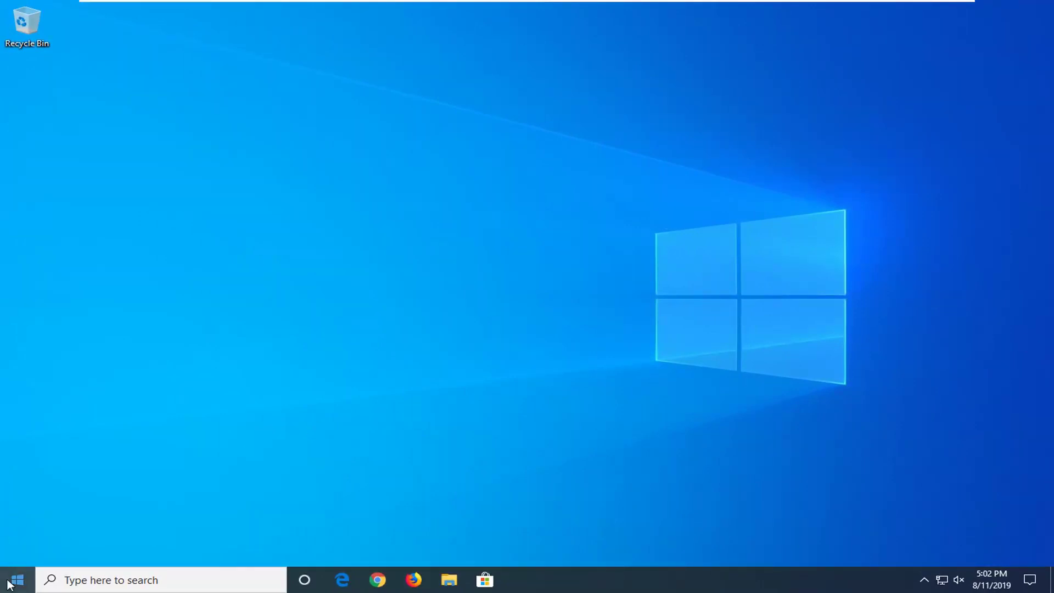
Start Windows PowerShell (Admin) from the Start menu, approve UAC, and reposition the window
{"action": "right_click", "coordinate": [14, 581]}
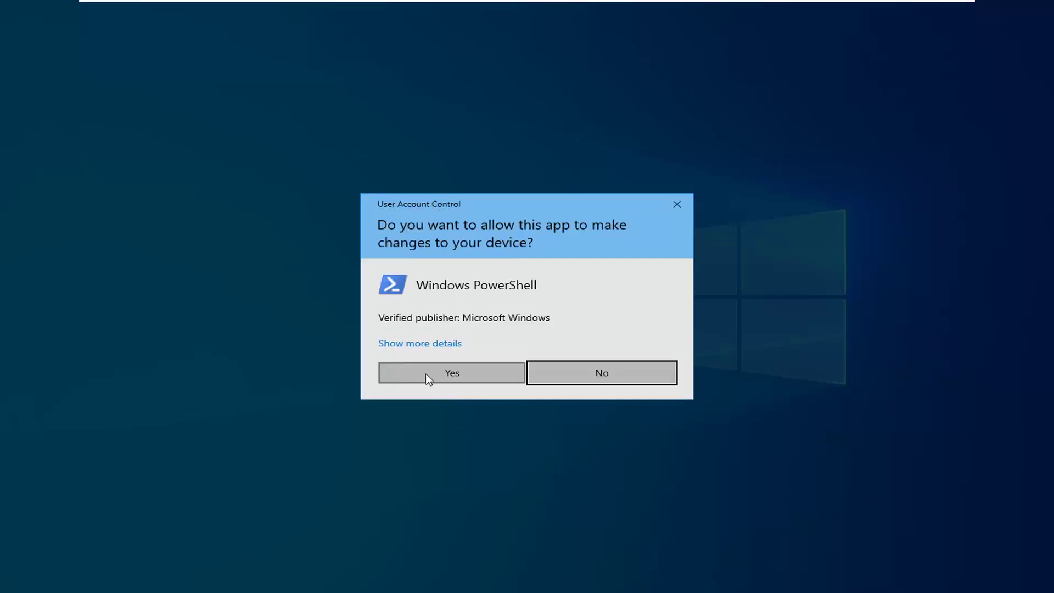
{"action": "left_click", "coordinate": [429, 376]}
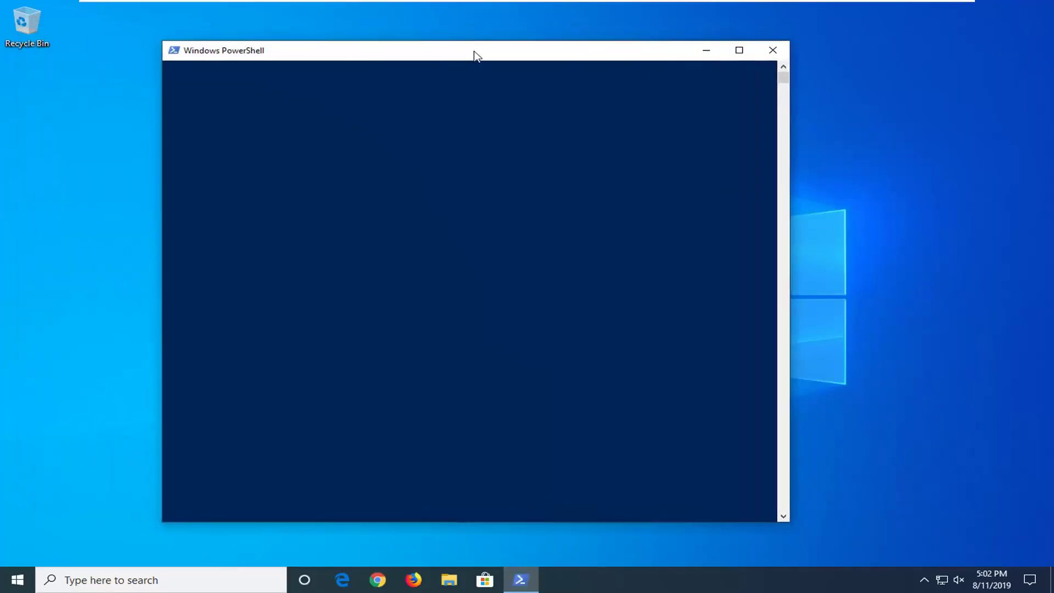
{"action": "left_click_drag", "start_coordinate": [338, 31], "coordinate": [494, 56]}
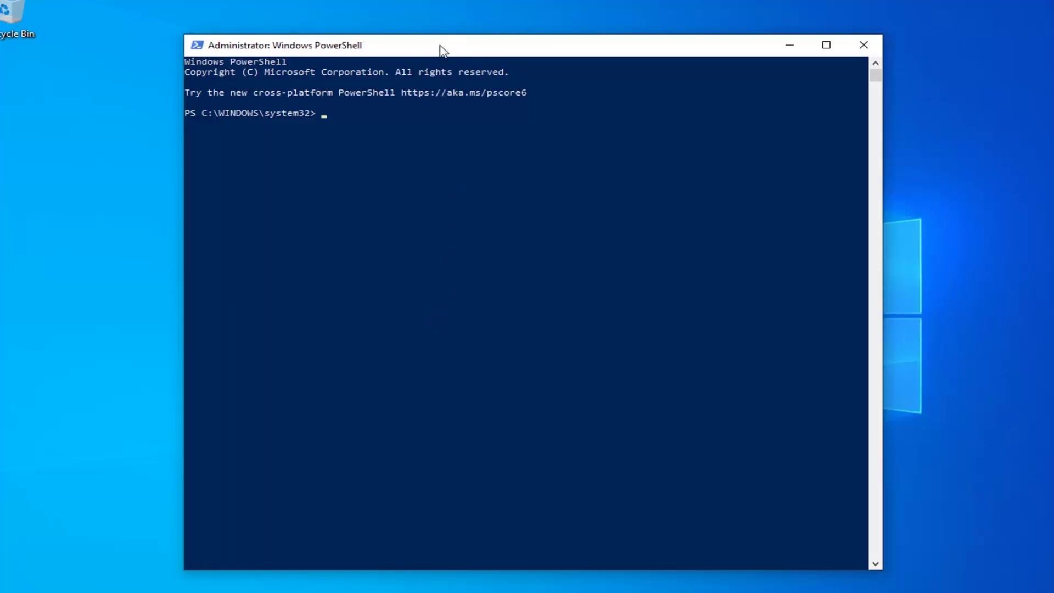
Paste and run 'PowerShell -ExecutionPolicy Unrestricted' at the prompt
{"action": "right_click", "coordinate": [579, 48]}
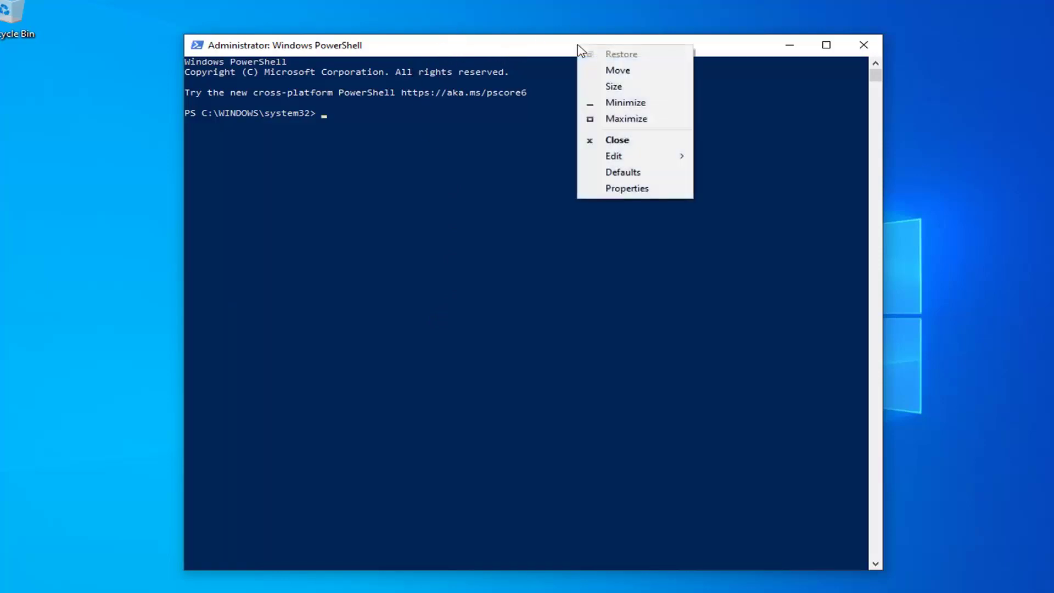
{"action": "mouse_move", "coordinate": [630, 155]}
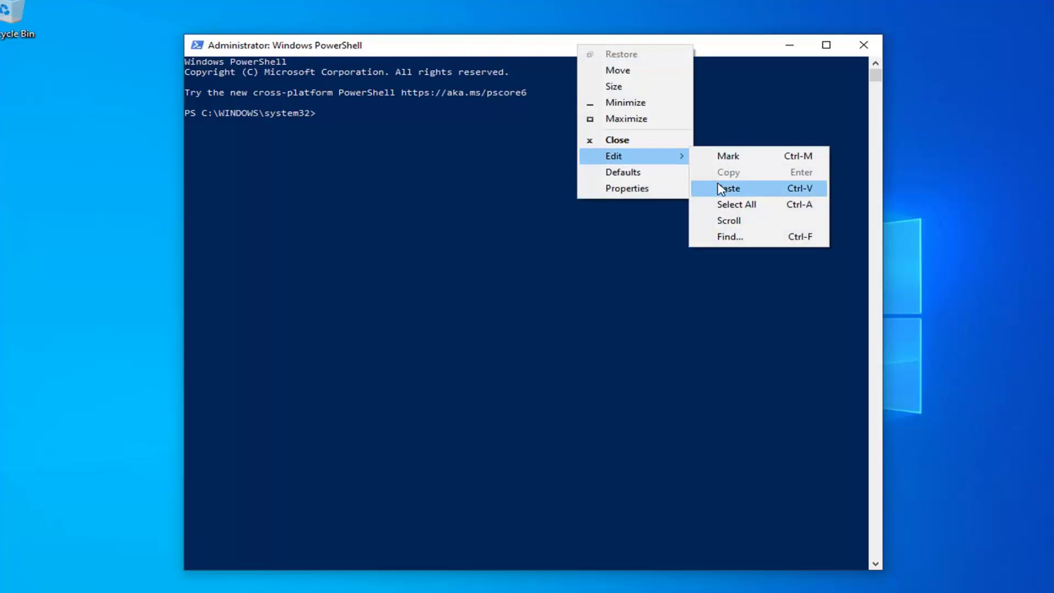
{"action": "left_click", "coordinate": [718, 189]}
{"action": "key", "text": "Return"}
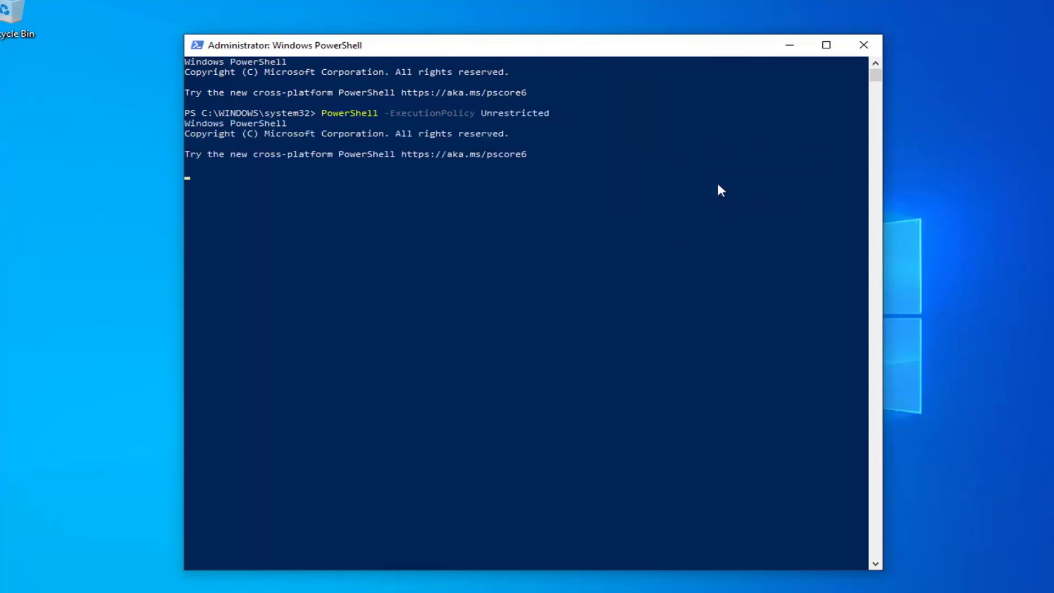
Paste and run the Get-AppXPackage command that re-registers all system app packages
{"action": "right_click", "coordinate": [461, 47]}
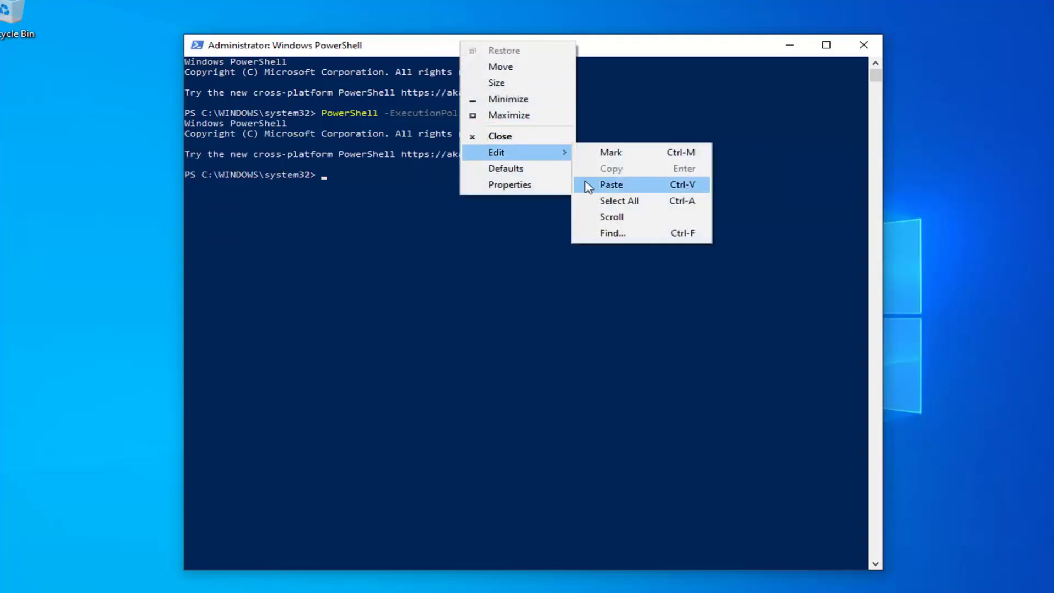
{"action": "left_click", "coordinate": [587, 184]}
{"action": "key", "text": "Return"}
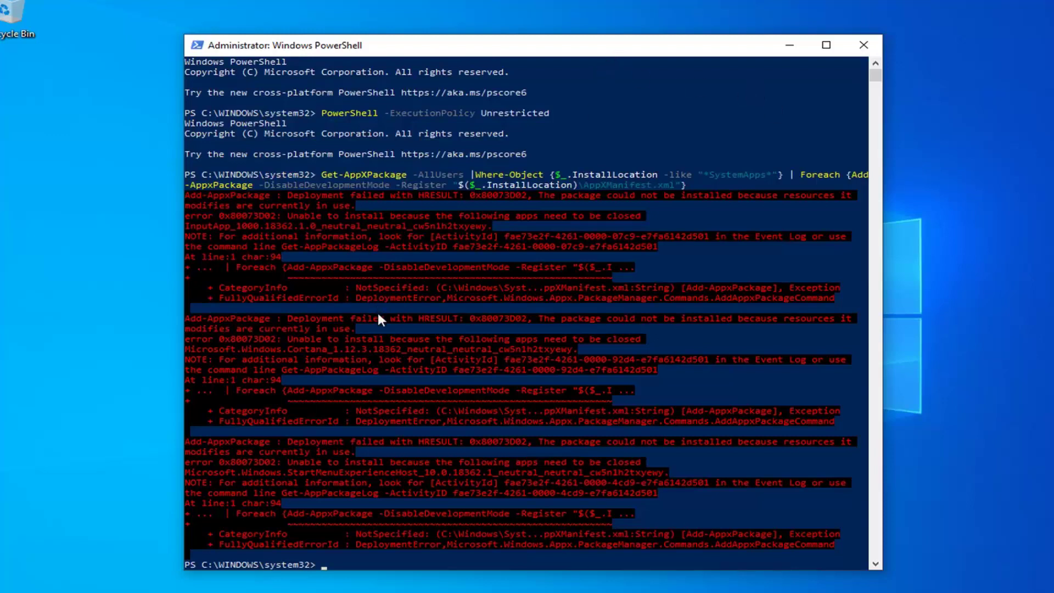
{"action": "scroll", "coordinate": [377, 325], "scroll_direction": "down", "scroll_amount": 3}
{"action": "scroll", "coordinate": [411, 247], "scroll_direction": "up", "scroll_amount": 3}
{"action": "scroll", "coordinate": [404, 182], "scroll_direction": "down", "scroll_amount": 2}
{"action": "scroll", "coordinate": [445, 238], "scroll_direction": "down", "scroll_amount": 1}
Run the Add-AppxPackage manifest command for Microsoft.WindowsStore, then run C:\Windows\System32\ctfmon.exe
{"action": "type", "text": "$manifest = (Get-AppxPackage Microsoft.WindowsStore).InstallLocation + '\\AppxManifest.xml' ; Add-AppxPackage -DisableDevelopmentMode -Register $manifest"}
{"action": "key", "text": "Return"}
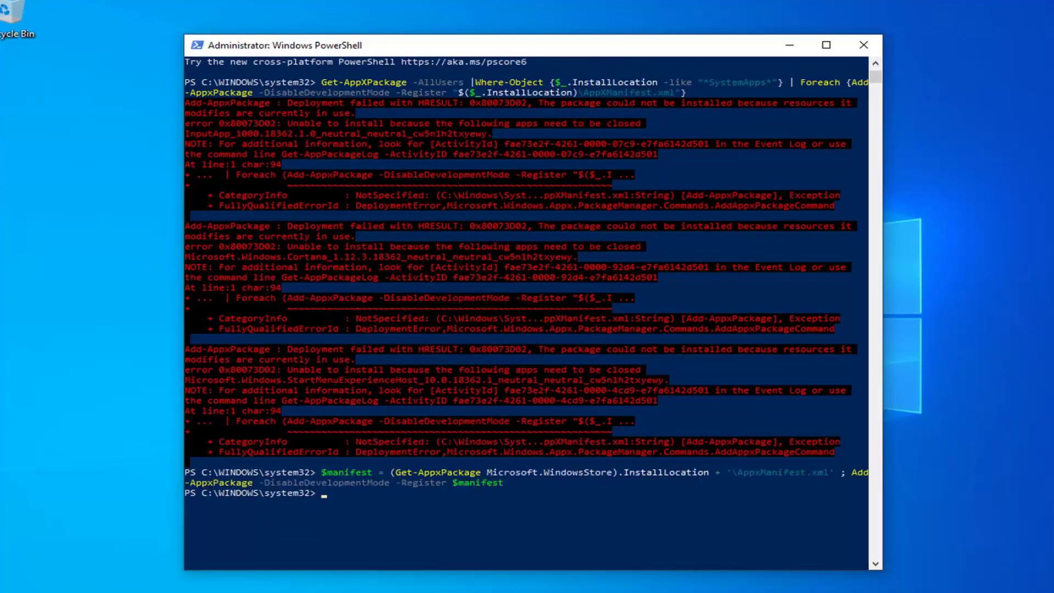
{"action": "right_click", "coordinate": [501, 43]}
{"action": "left_click", "coordinate": [665, 195]}
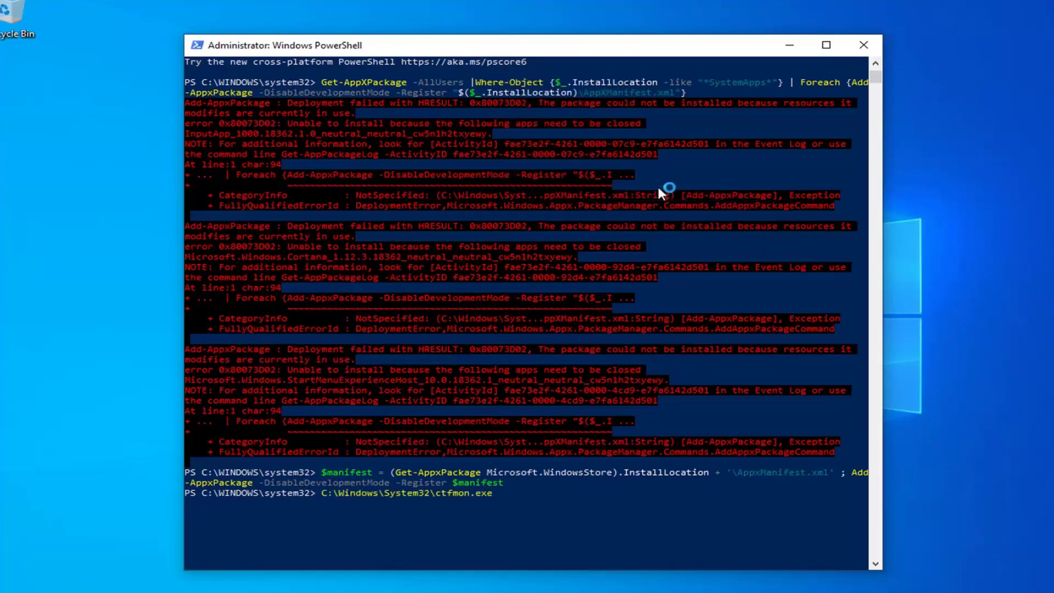
{"action": "key", "text": "Return"}
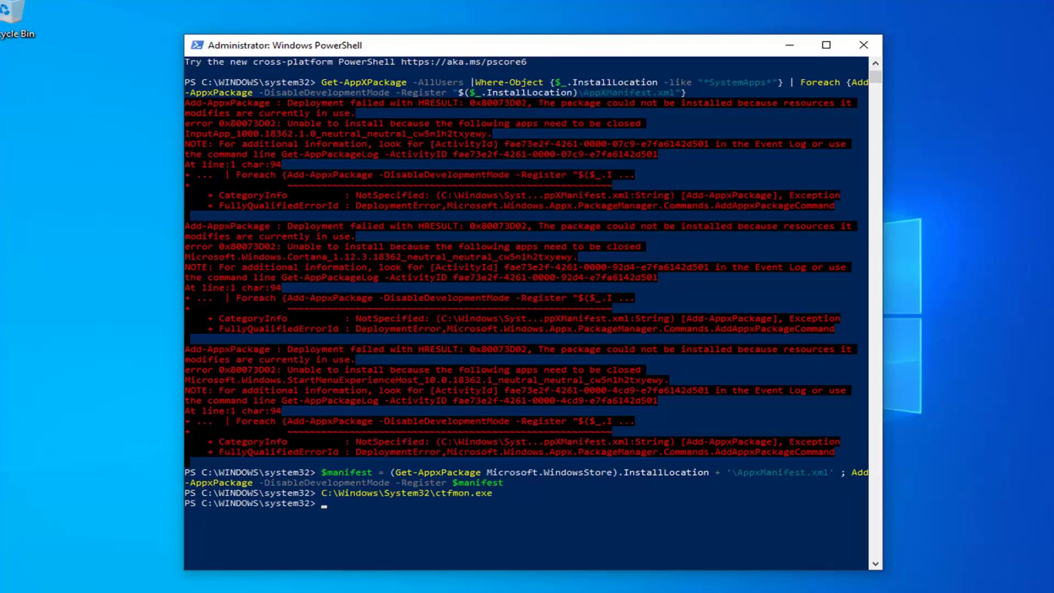
Close the administrator Windows PowerShell window from its title-bar X
{"action": "left_click", "coordinate": [864, 45]}
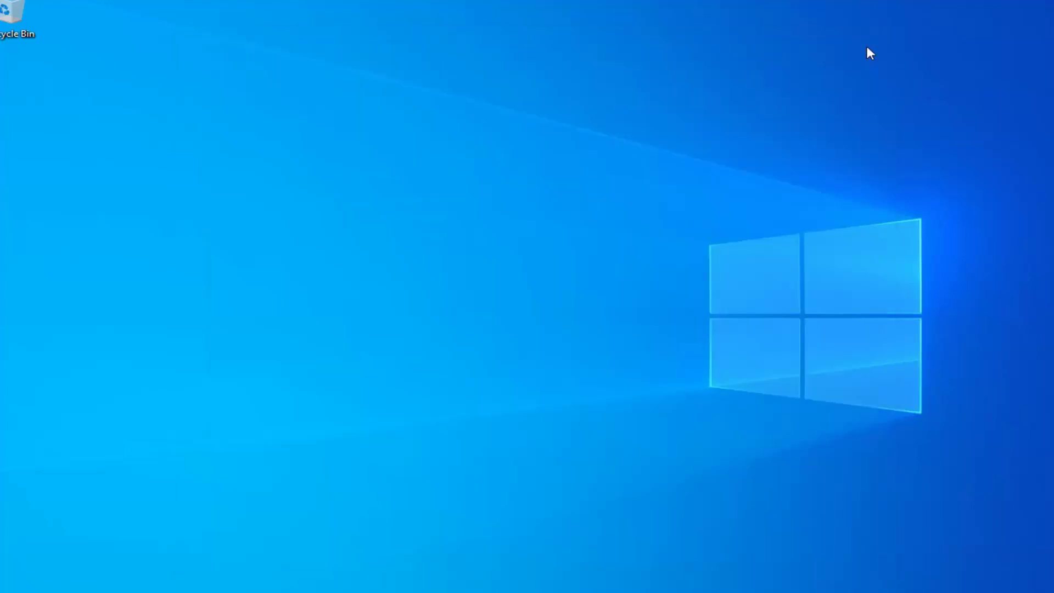